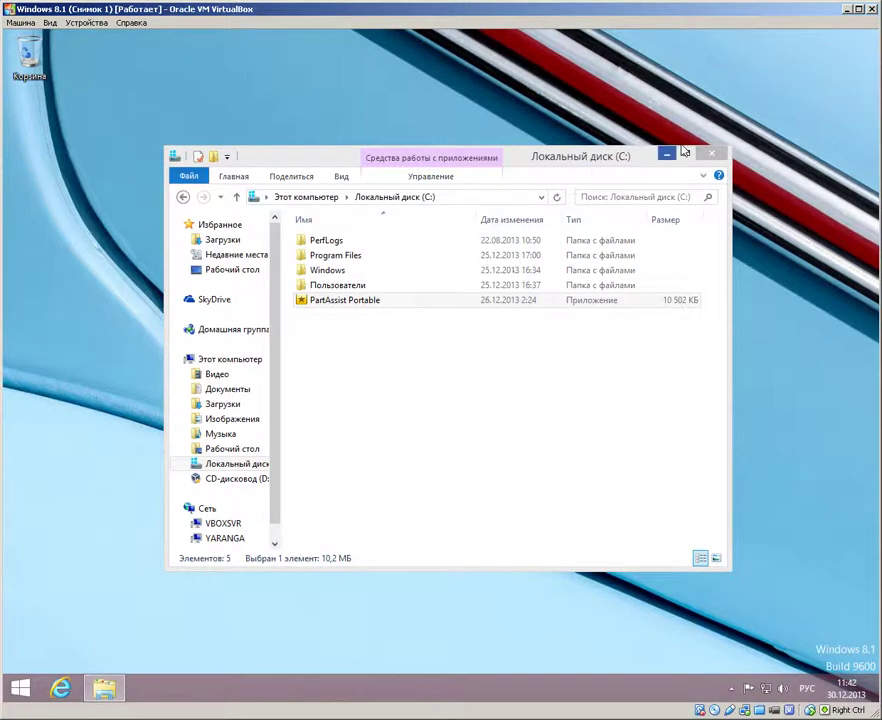
Minimize the C: folder window and allow AOMEI Partition Assistant to make changes to the computer.
{"action": "left_click", "coordinate": [668, 157]}
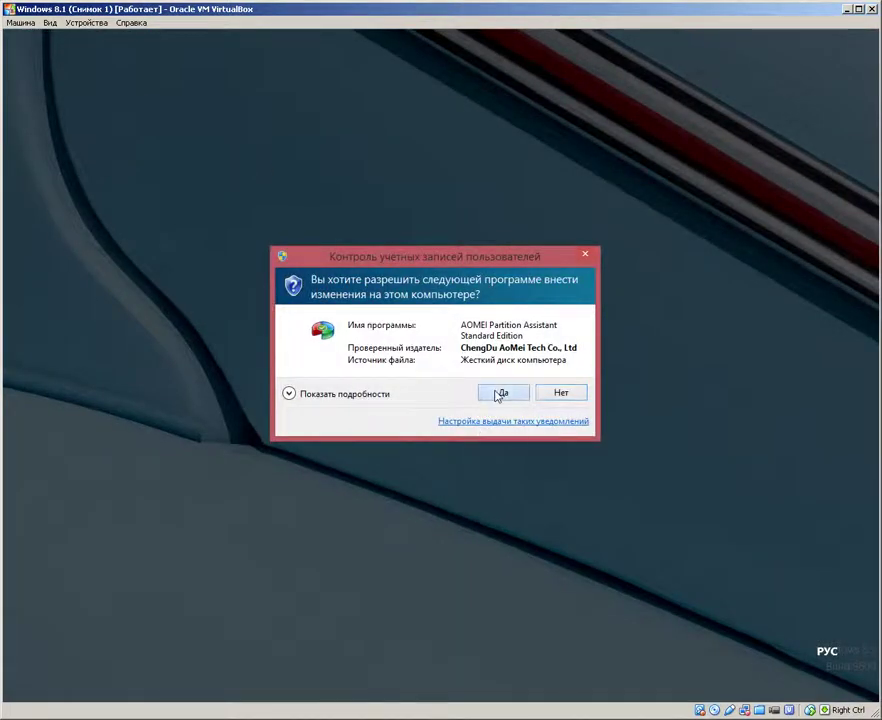
{"action": "left_click", "coordinate": [501, 392]}
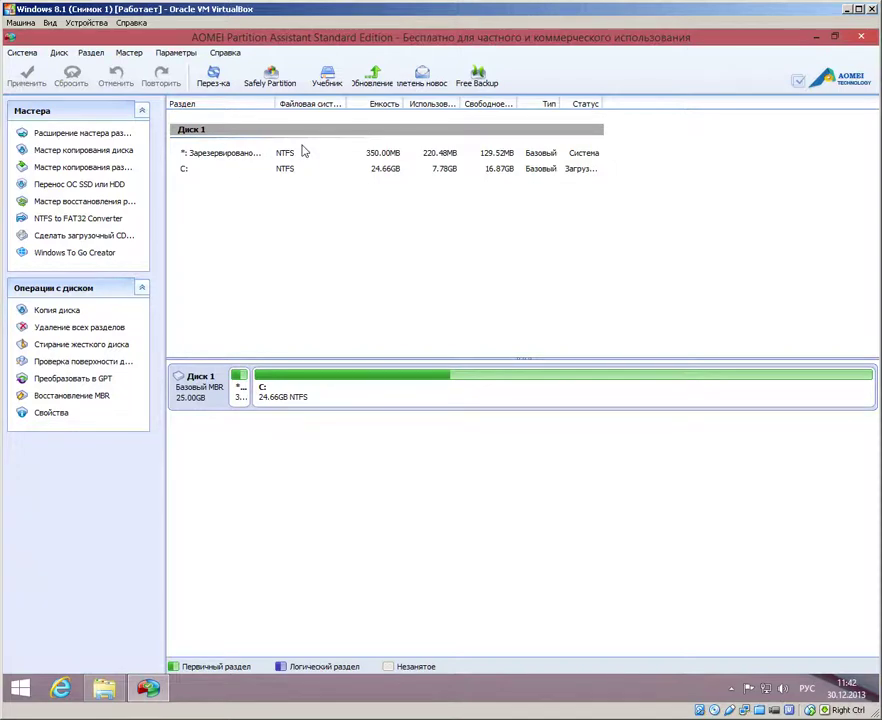
Examine the system-reserved partition and the C: partition of Disk 1 in the partition list.
{"action": "left_click", "coordinate": [387, 156]}
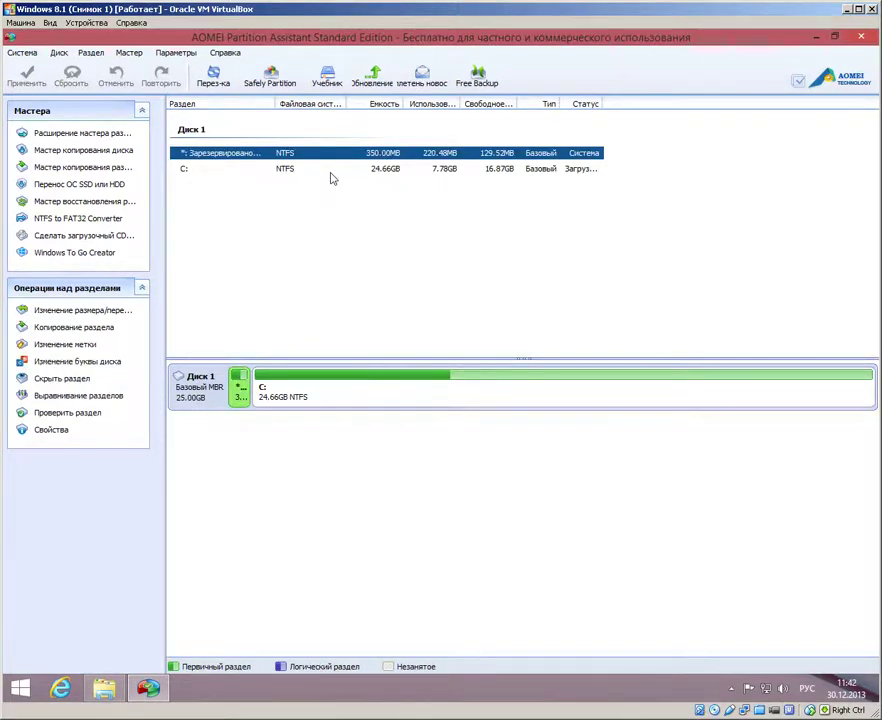
{"action": "left_click", "coordinate": [331, 172]}
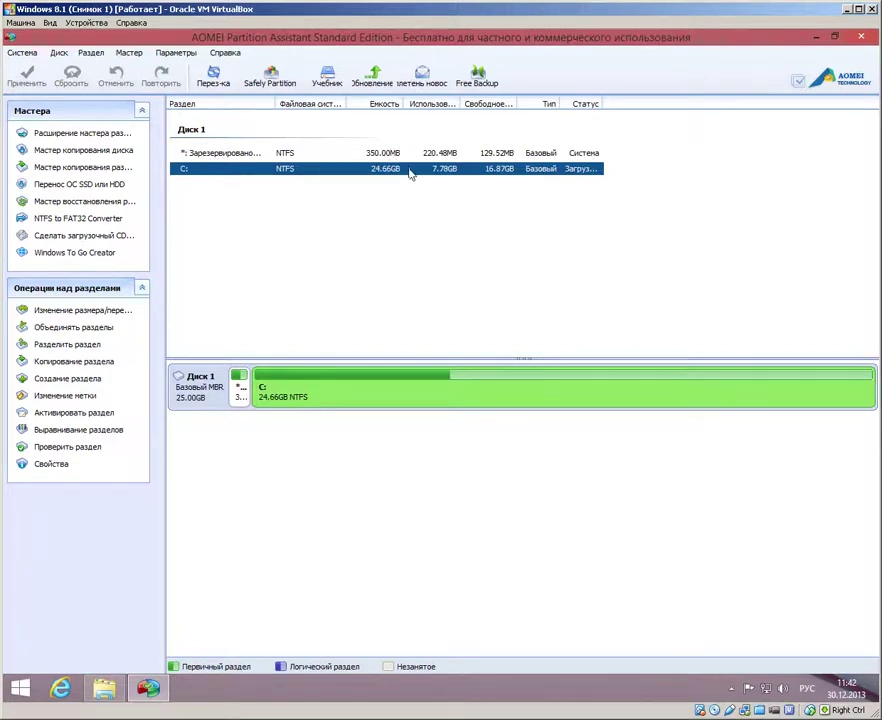
{"action": "left_click", "coordinate": [409, 157]}
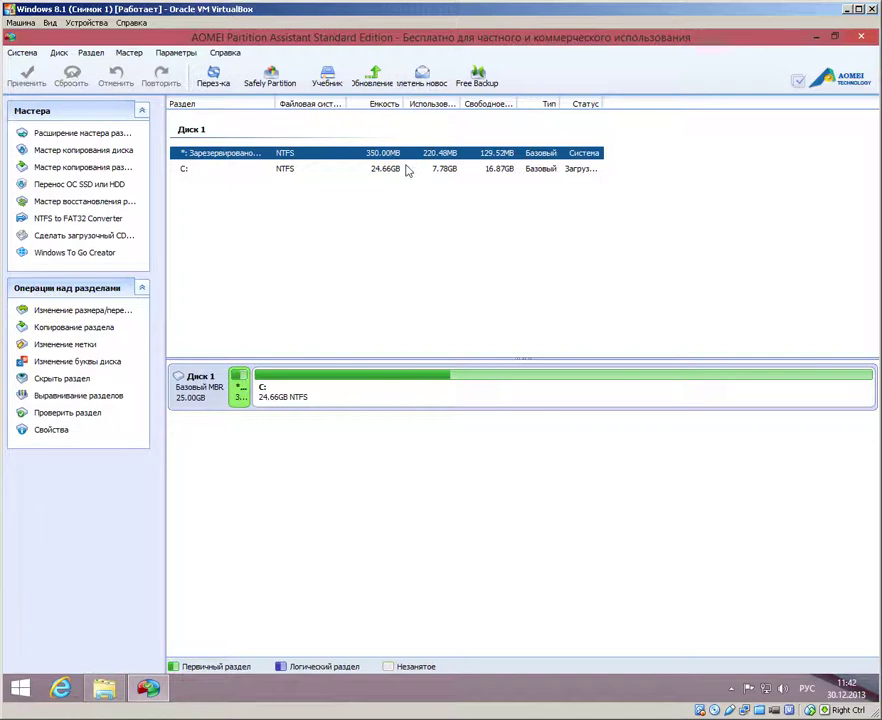
{"action": "left_click", "coordinate": [407, 170]}
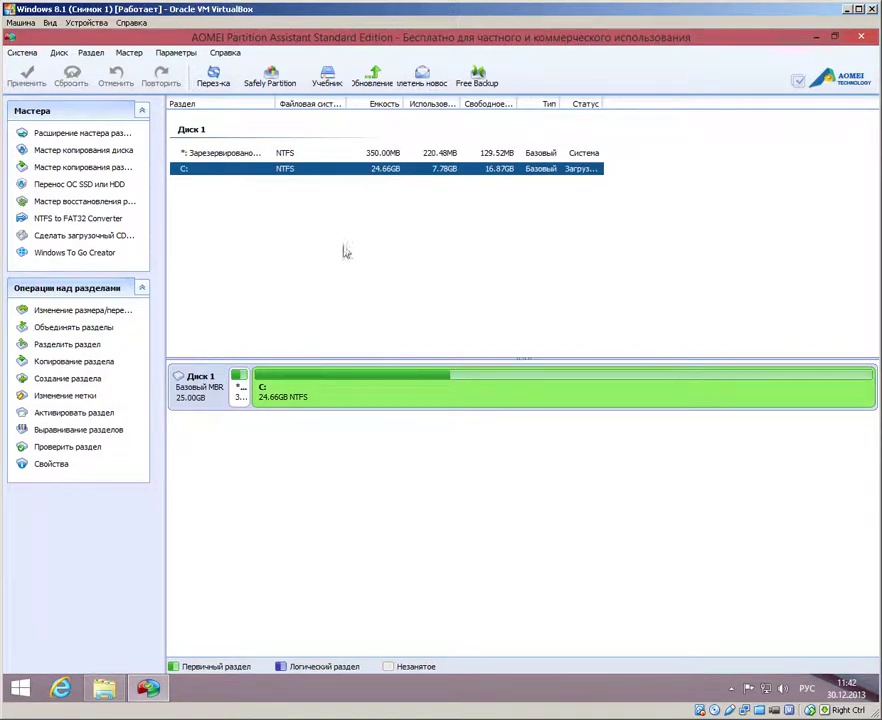
Shrink the C: partition to 23.65 GB, leaving 1.01 GB of unallocated space after it.
{"action": "right_click", "coordinate": [400, 397]}
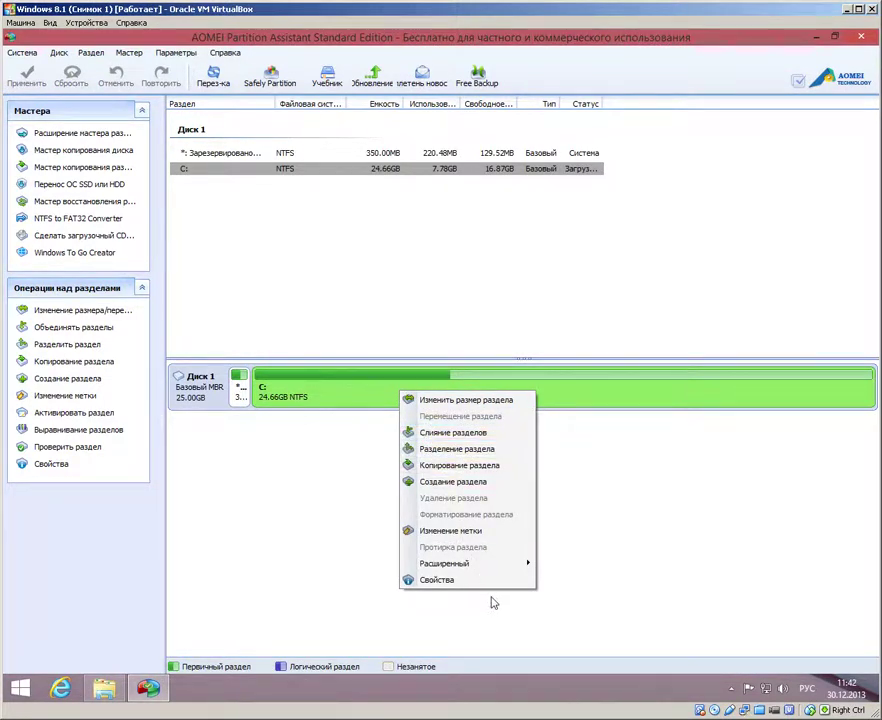
{"action": "left_click", "coordinate": [513, 401]}
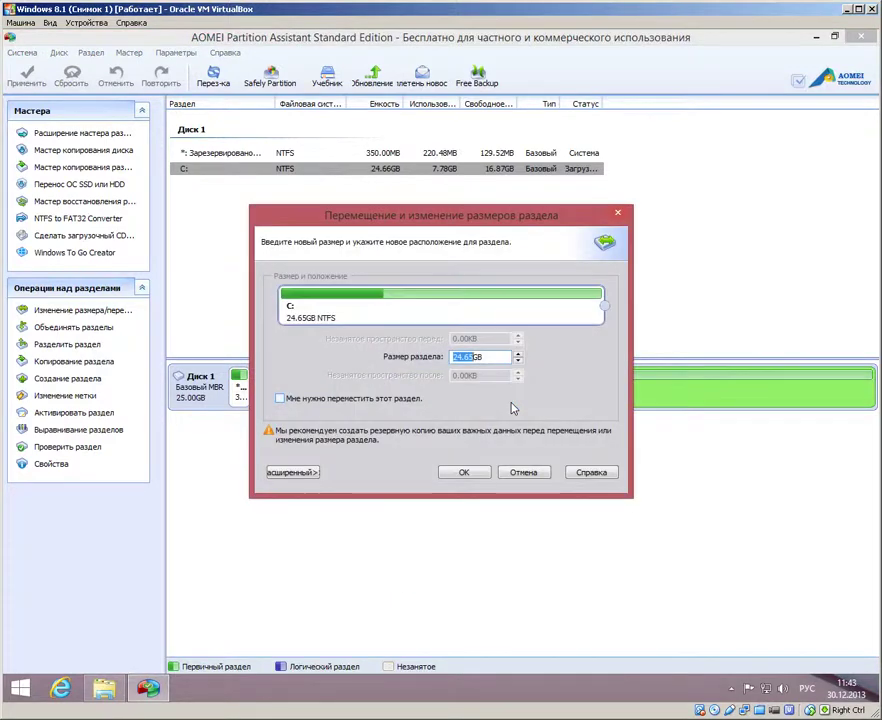
{"action": "left_click", "coordinate": [290, 310]}
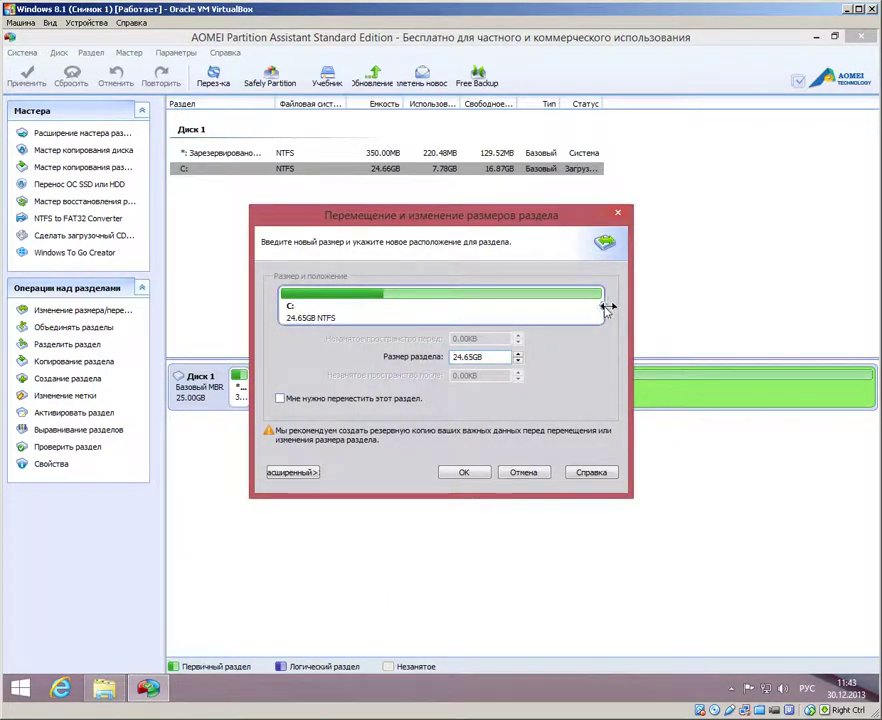
{"action": "left_click_drag", "start_coordinate": [607, 306], "coordinate": [595, 306]}
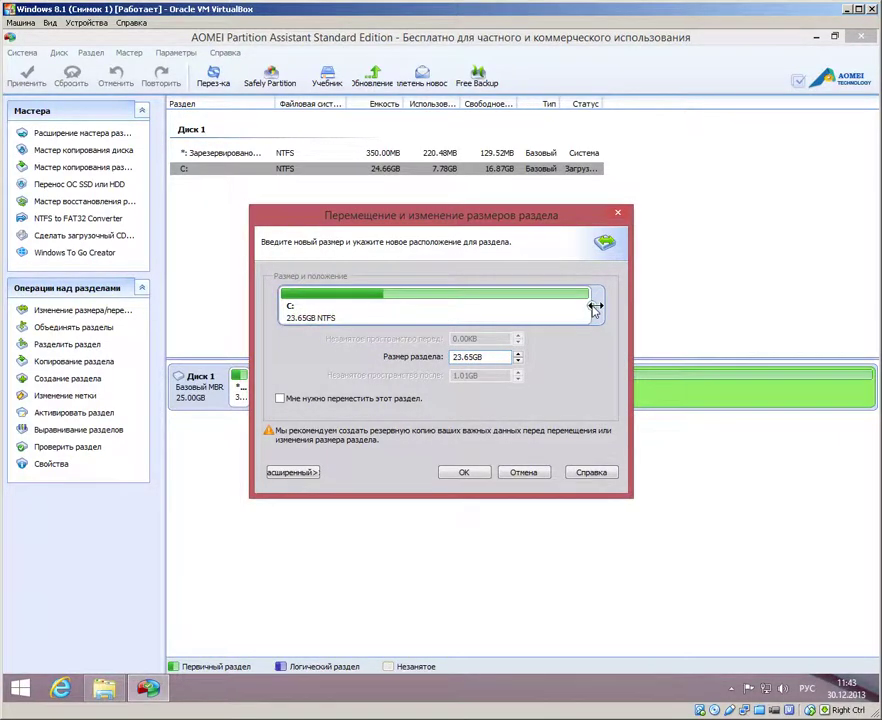
{"action": "left_click", "coordinate": [464, 474]}
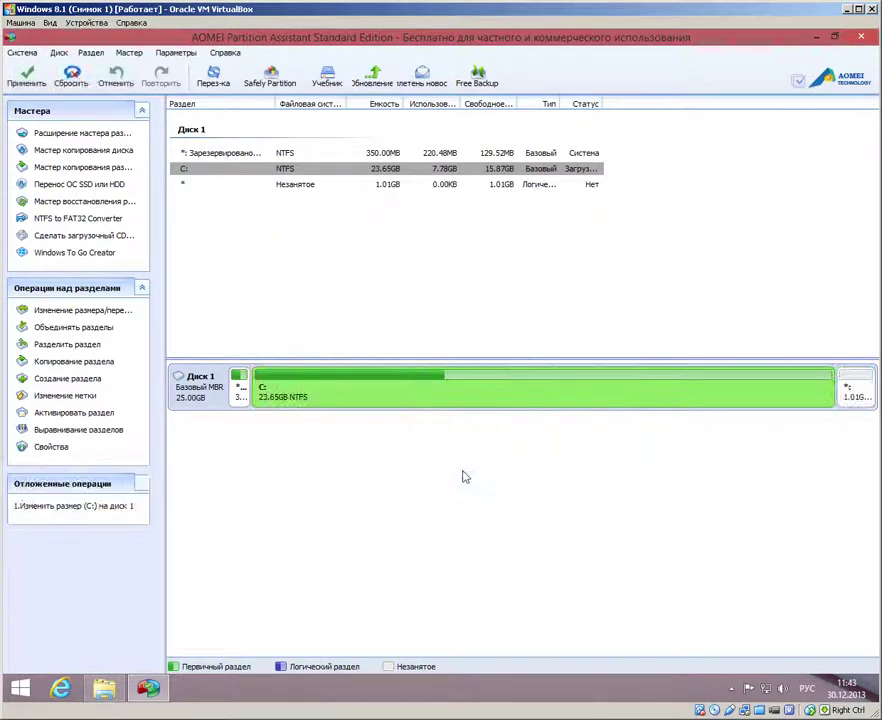
Move the C: partition to the end of Disk 1 so the 1.01 GB of unallocated space lies before it.
{"action": "left_click", "coordinate": [320, 172]}
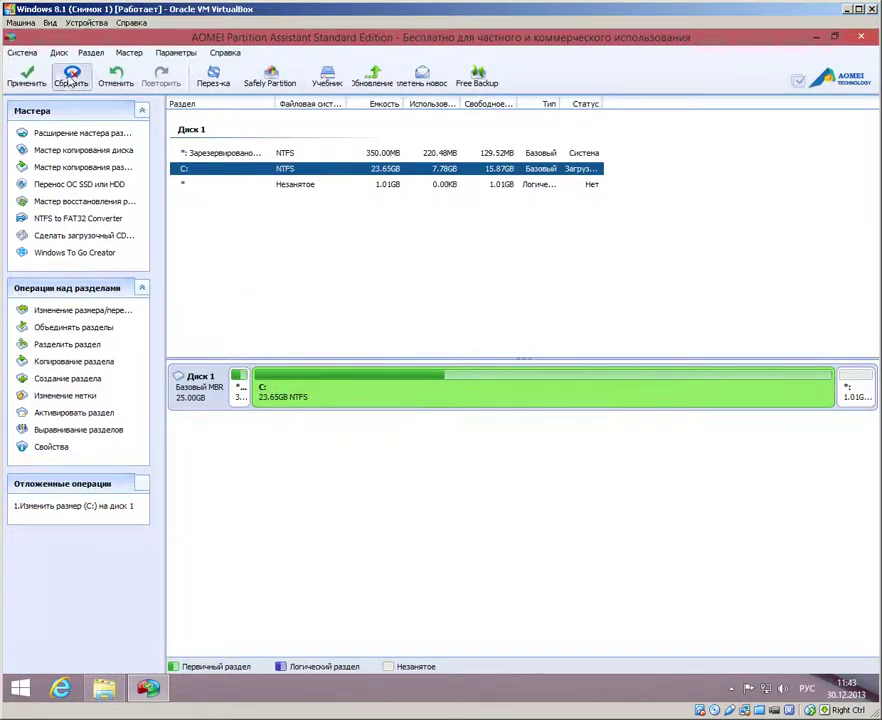
{"action": "right_click", "coordinate": [421, 172]}
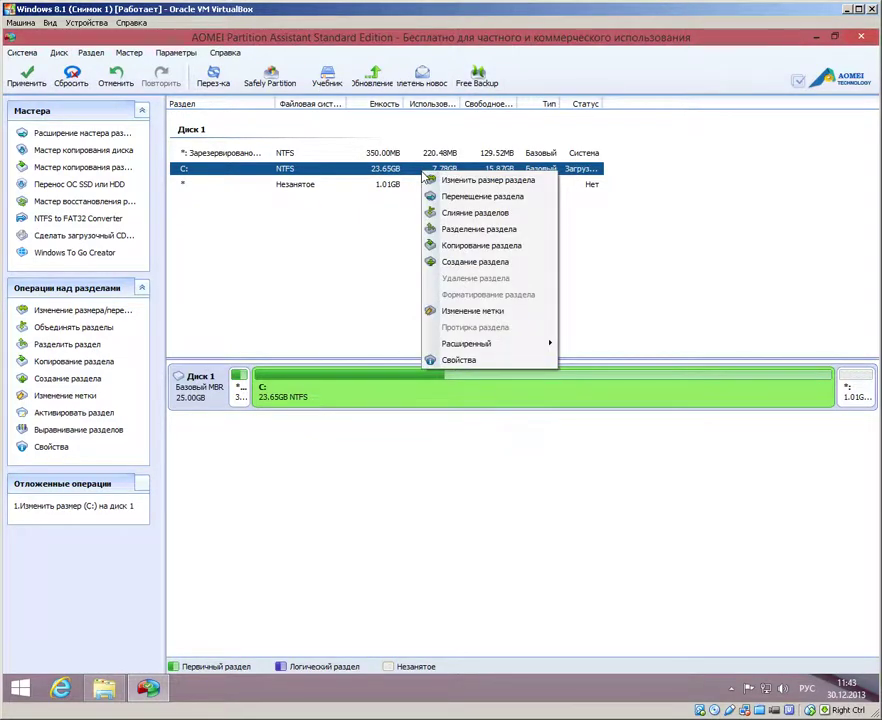
{"action": "left_click", "coordinate": [445, 198]}
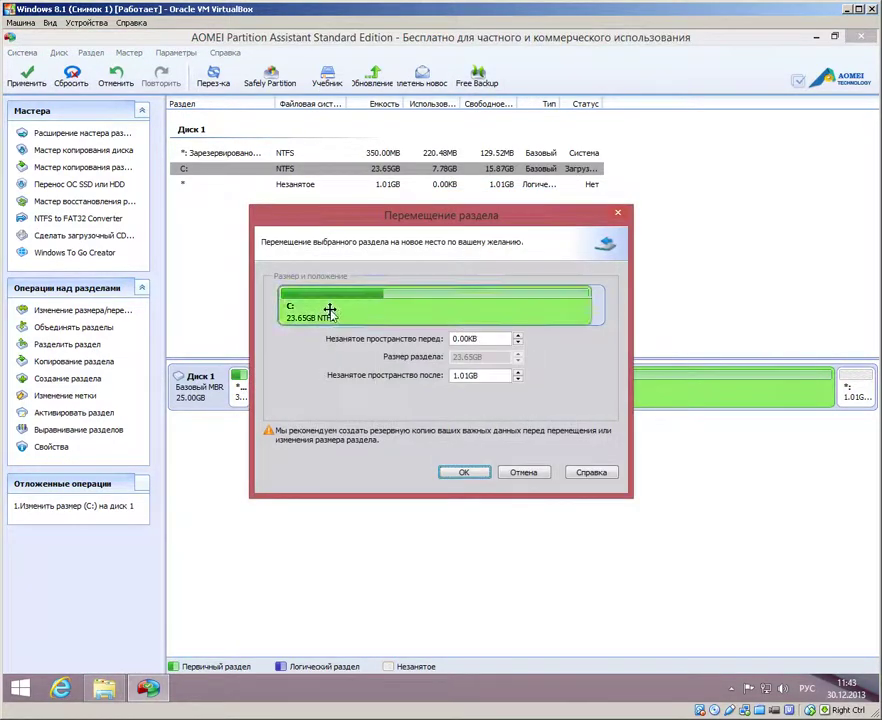
{"action": "left_click_drag", "start_coordinate": [337, 309], "coordinate": [396, 312]}
{"action": "left_click", "coordinate": [464, 472]}
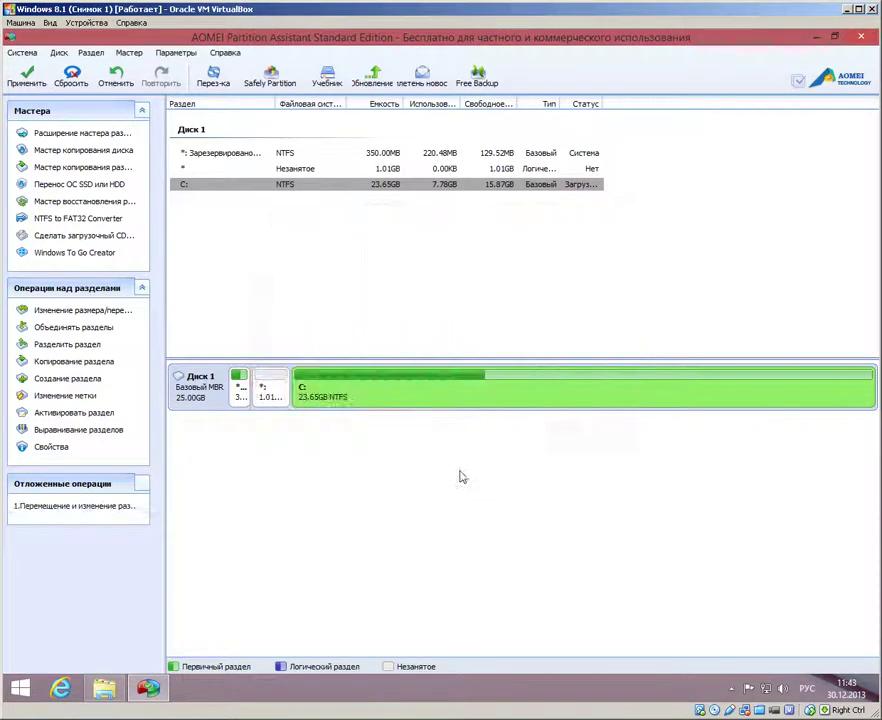
Move the system-reserved partition up against C:, with 1.00 GB of unallocated space before it and none after.
{"action": "left_click", "coordinate": [241, 395]}
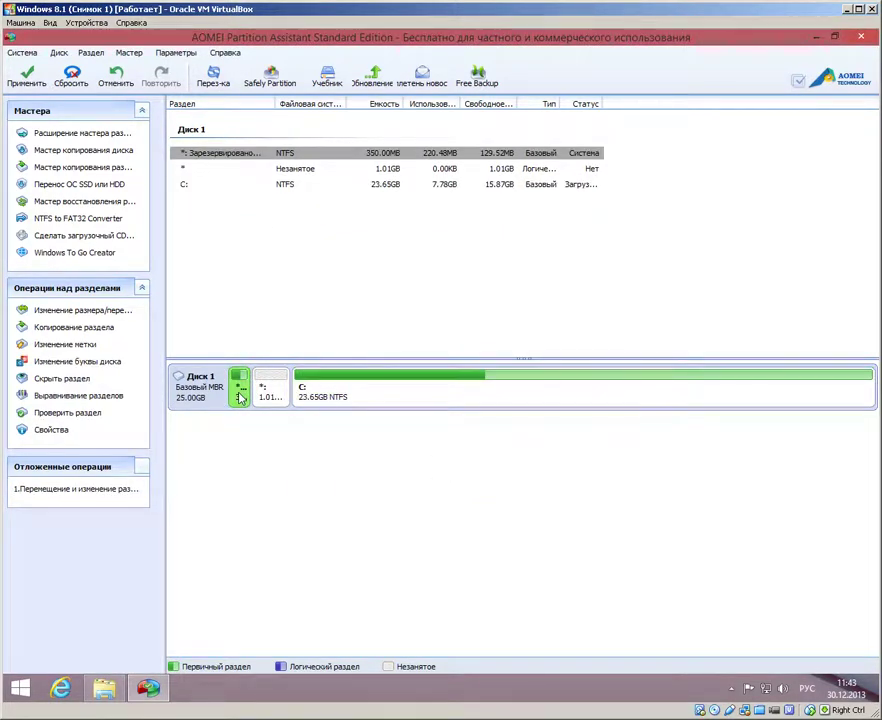
{"action": "right_click", "coordinate": [242, 397]}
{"action": "left_click", "coordinate": [246, 417]}
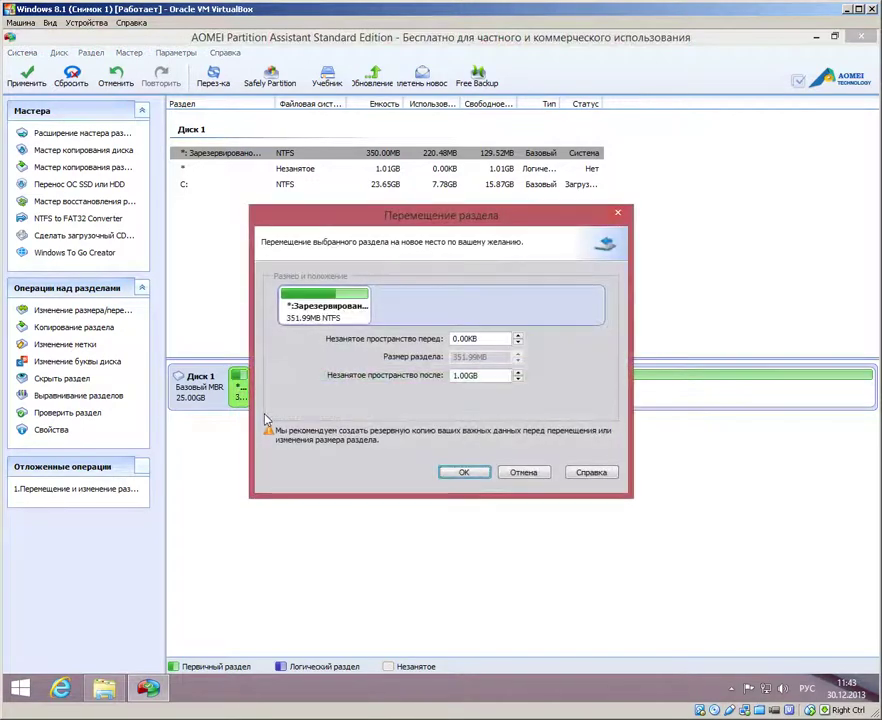
{"action": "left_click_drag", "start_coordinate": [350, 313], "coordinate": [578, 313]}
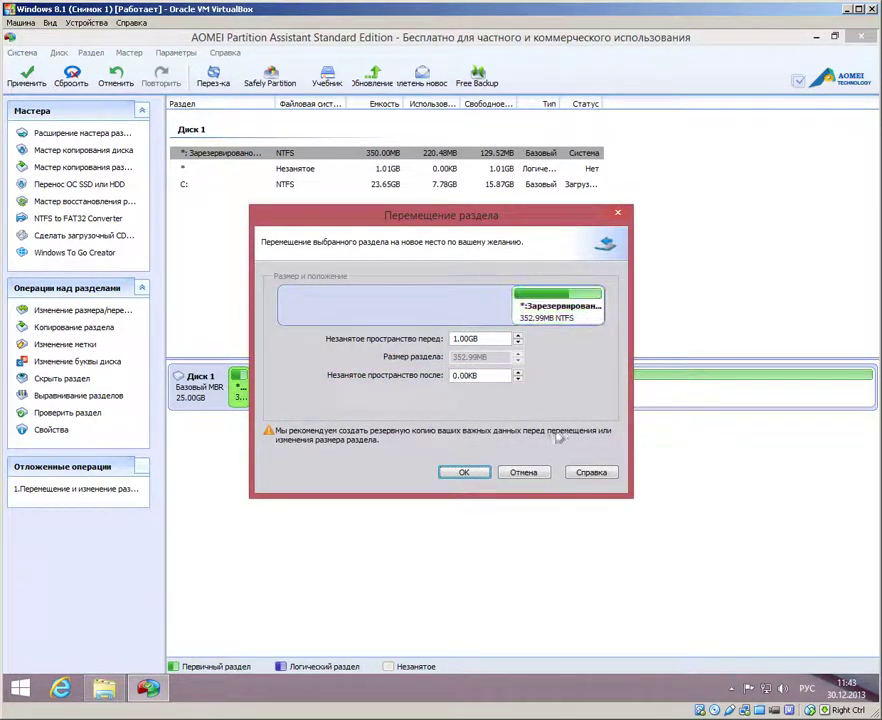
{"action": "left_click", "coordinate": [466, 474]}
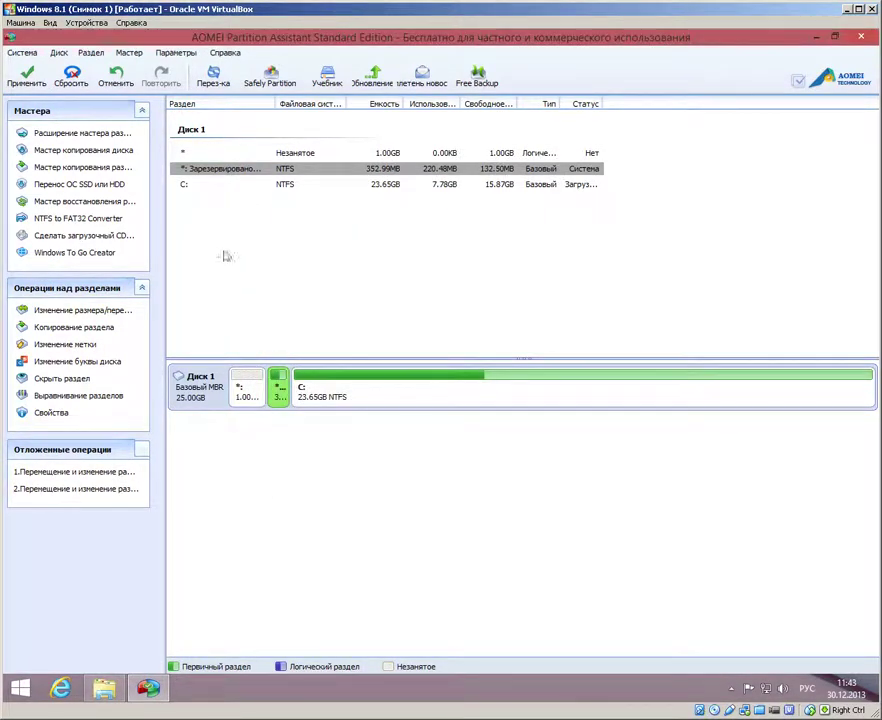
Apply both pending partition operations and agree to restart the computer so they run in PreOS mode.
{"action": "left_click", "coordinate": [27, 76]}
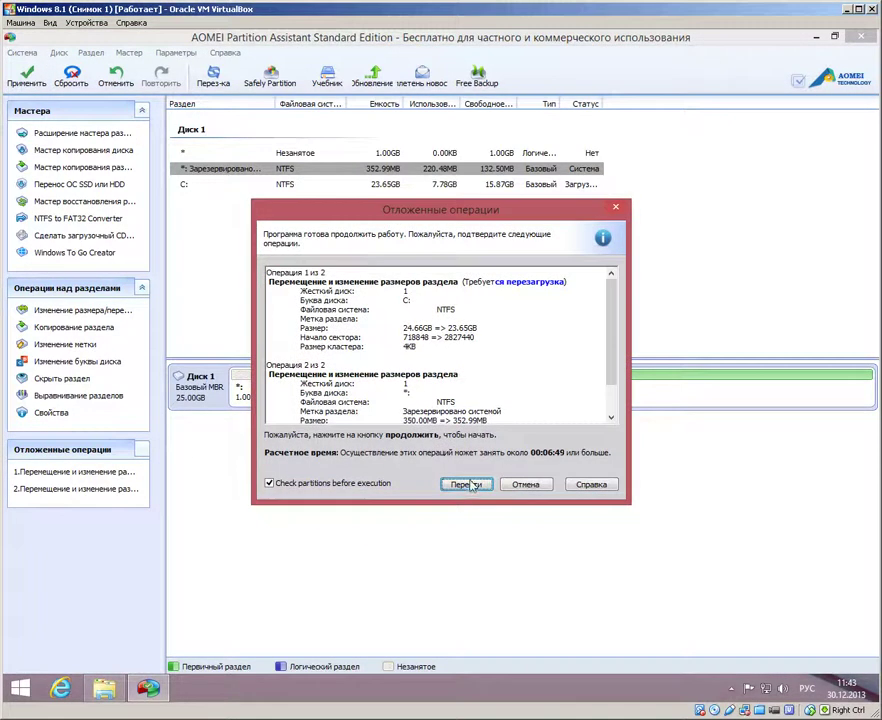
{"action": "left_click", "coordinate": [472, 485]}
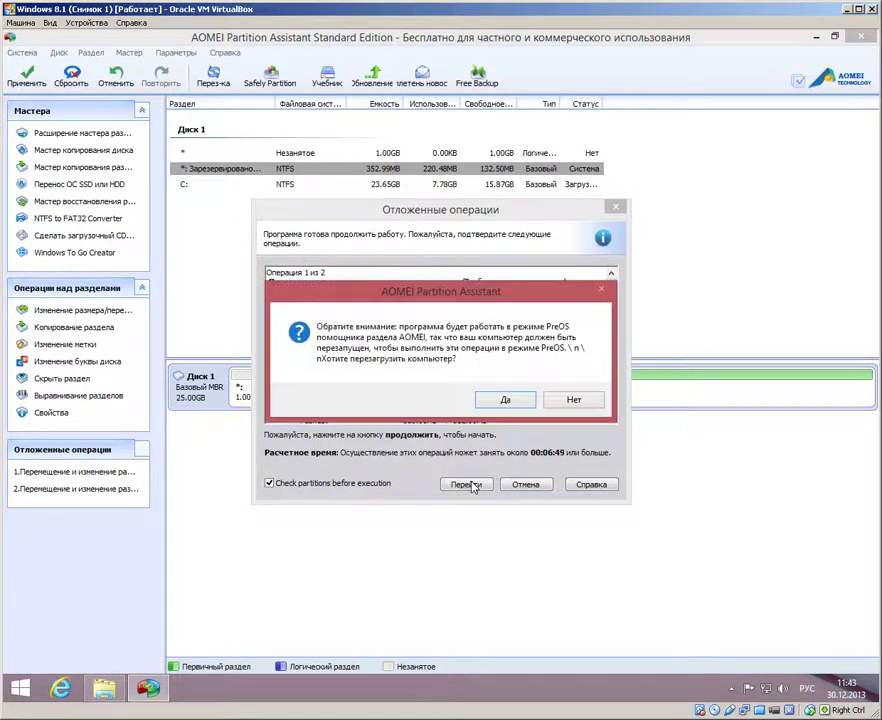
{"action": "left_click", "coordinate": [500, 401]}
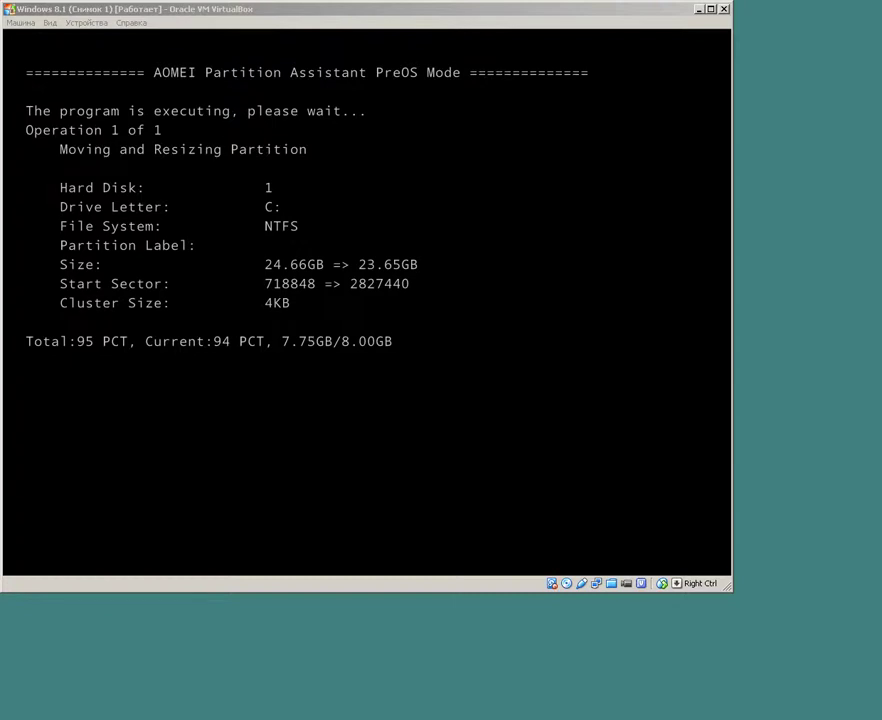
{"action": "left_click", "coordinate": [170, 9]}
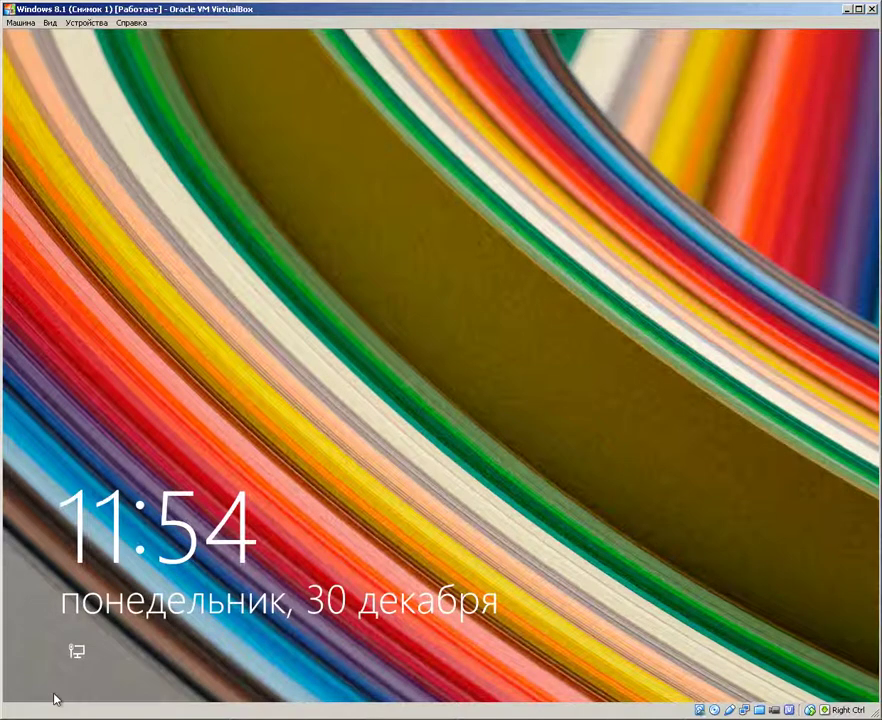
Sign in to Windows with the account password and go to the desktop.
{"action": "left_click", "coordinate": [55, 678]}
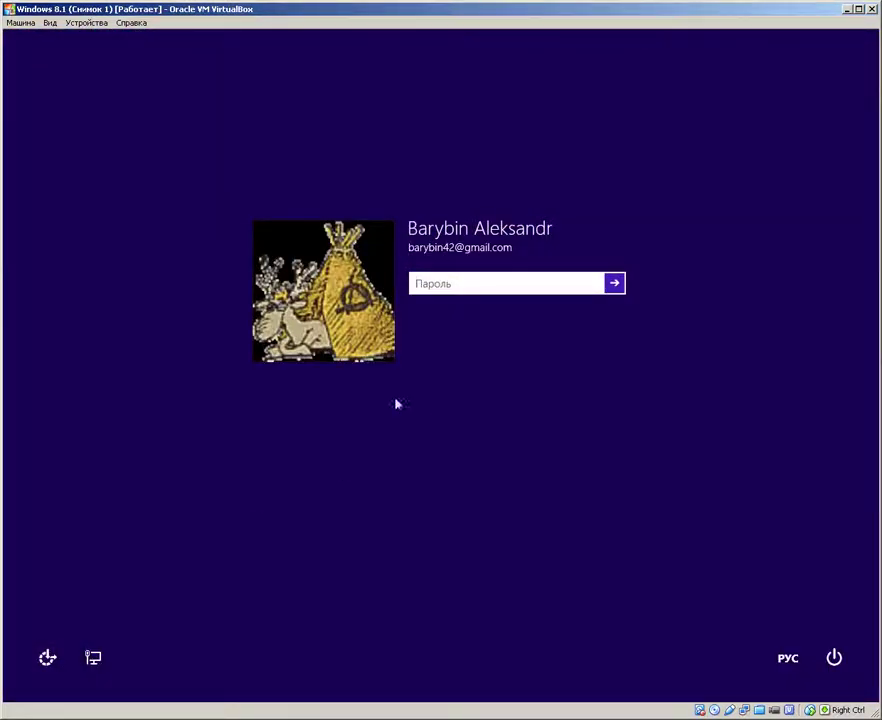
{"action": "type", "text": "•••••••••••"}
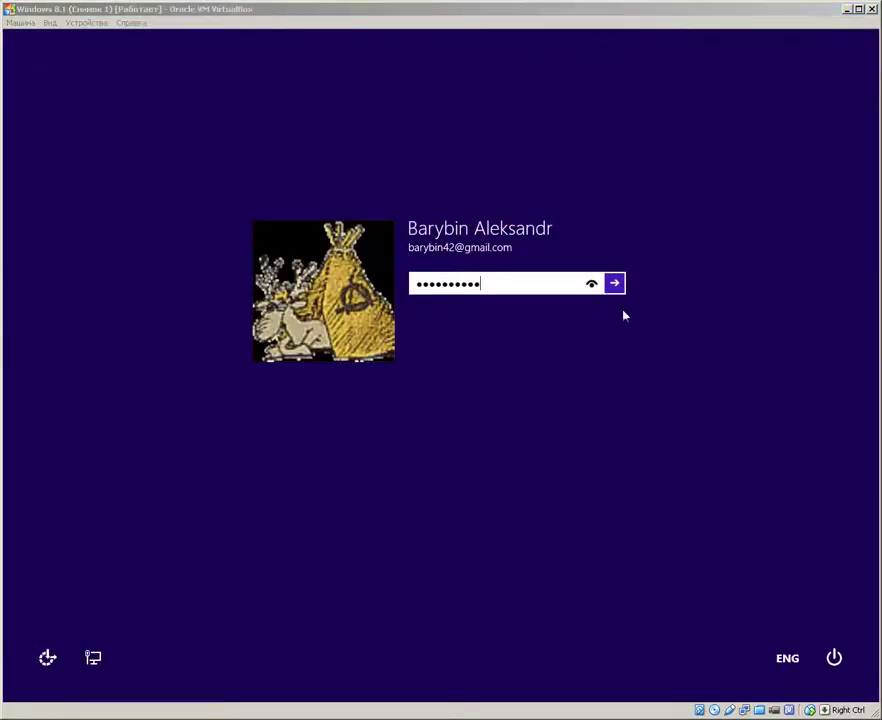
{"action": "left_click", "coordinate": [614, 283]}
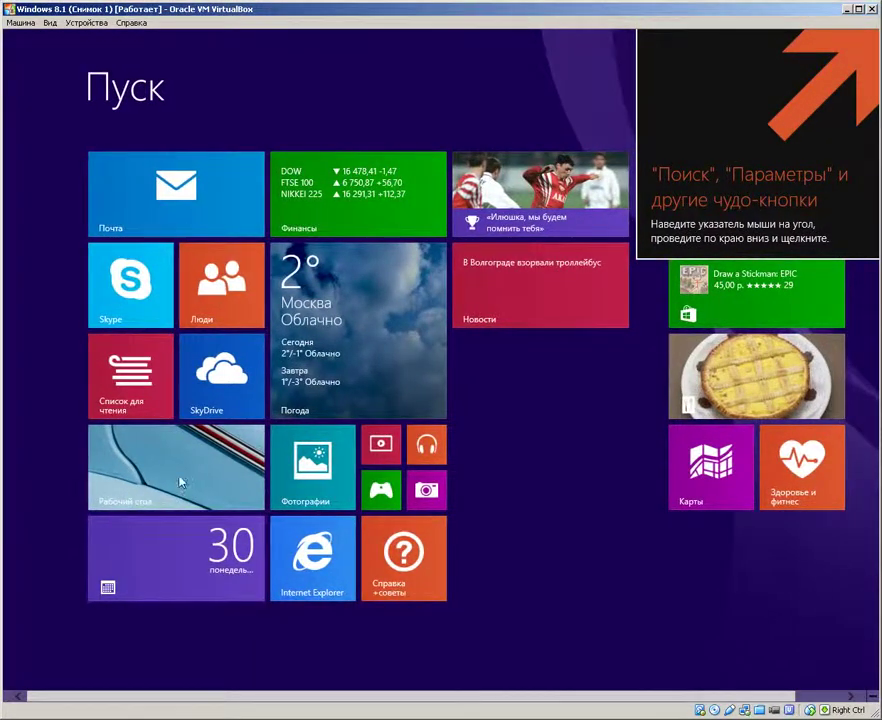
{"action": "left_click", "coordinate": [181, 483]}
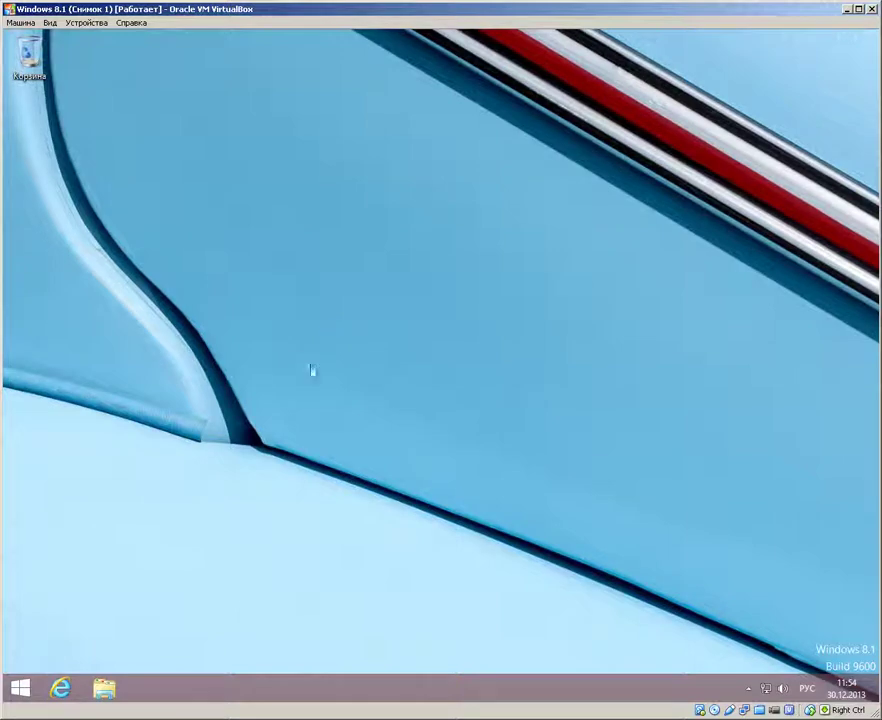
Run PartAssist Portable from the root of the C: drive and allow it to make changes to the computer.
{"action": "left_click", "coordinate": [105, 688]}
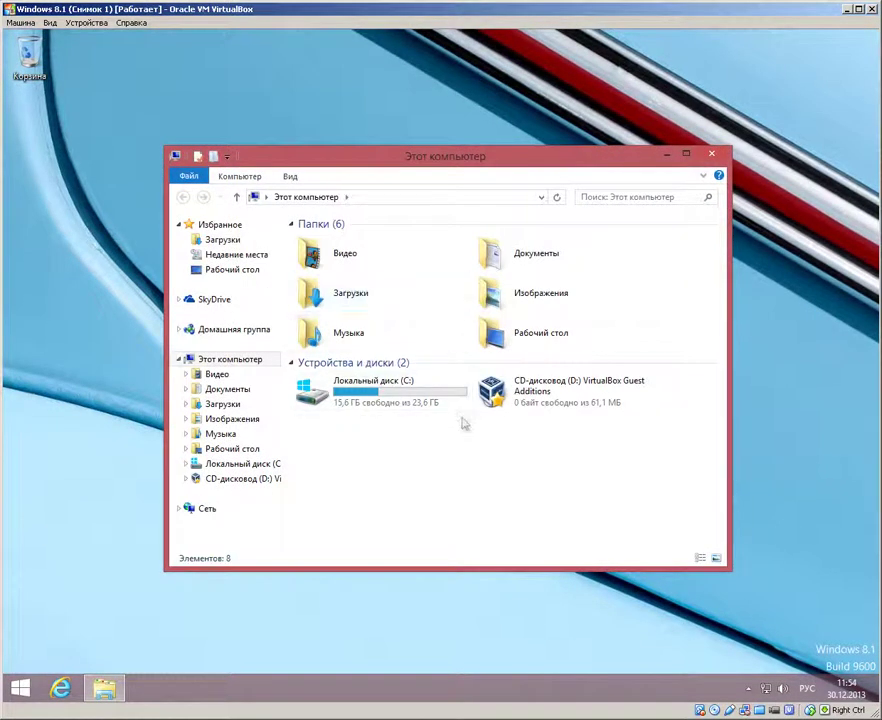
{"action": "left_click", "coordinate": [381, 400]}
{"action": "double_click", "coordinate": [381, 400]}
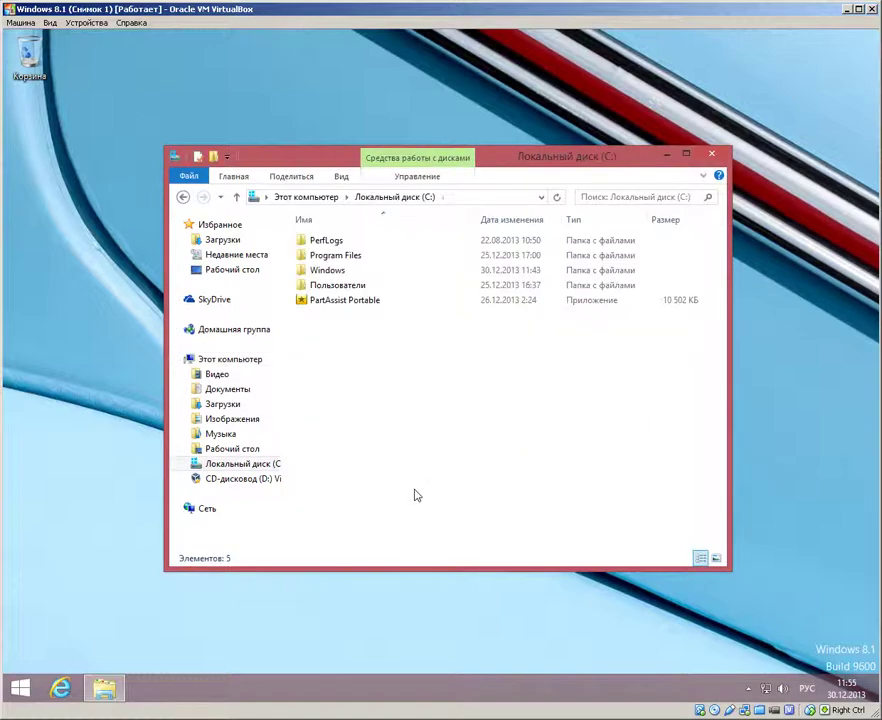
{"action": "double_click", "coordinate": [337, 302]}
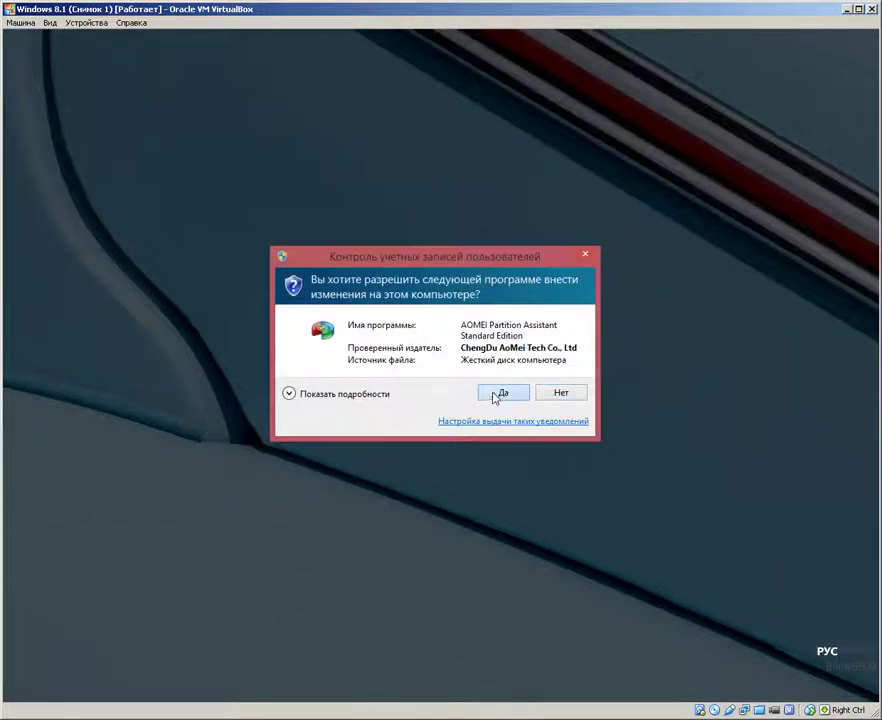
{"action": "left_click", "coordinate": [500, 394]}
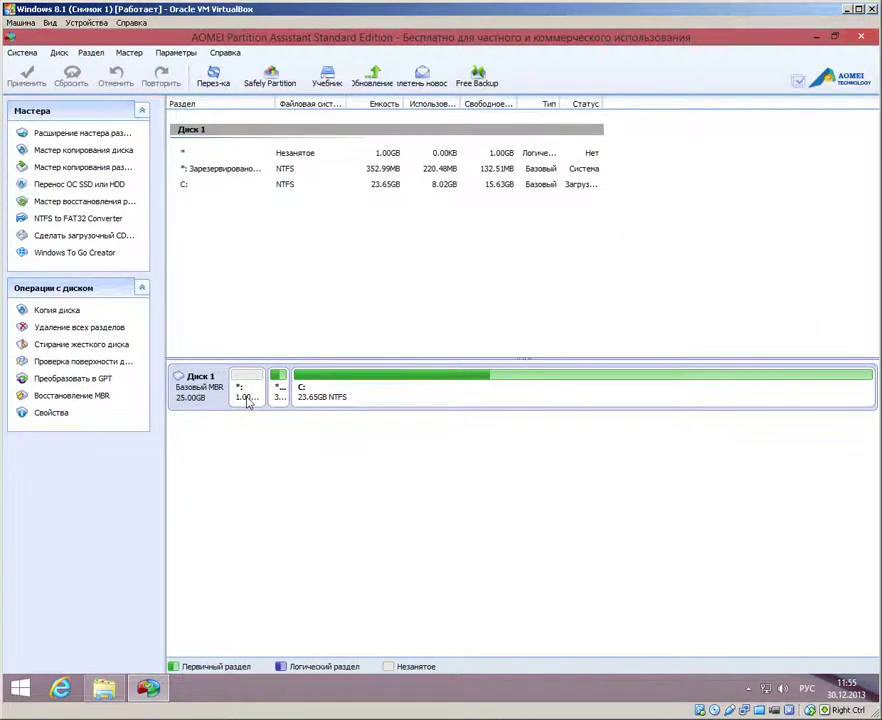
Select the unallocated space at the start of Disk 1, then close Partition Assistant, the browser and the C: folder window.
{"action": "left_click", "coordinate": [366, 155]}
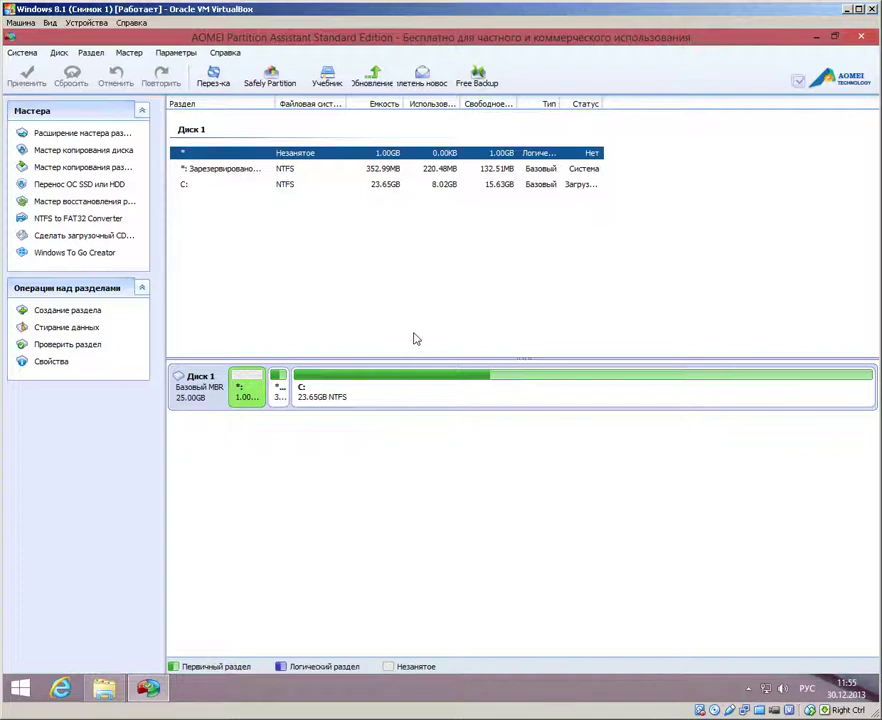
{"action": "left_click", "coordinate": [861, 37]}
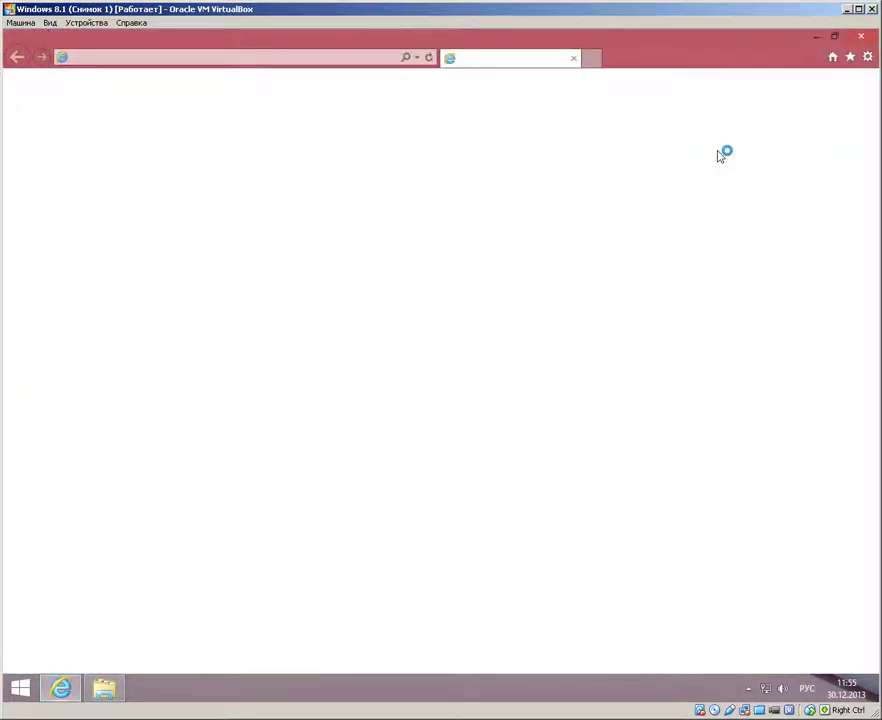
{"action": "left_click", "coordinate": [861, 37]}
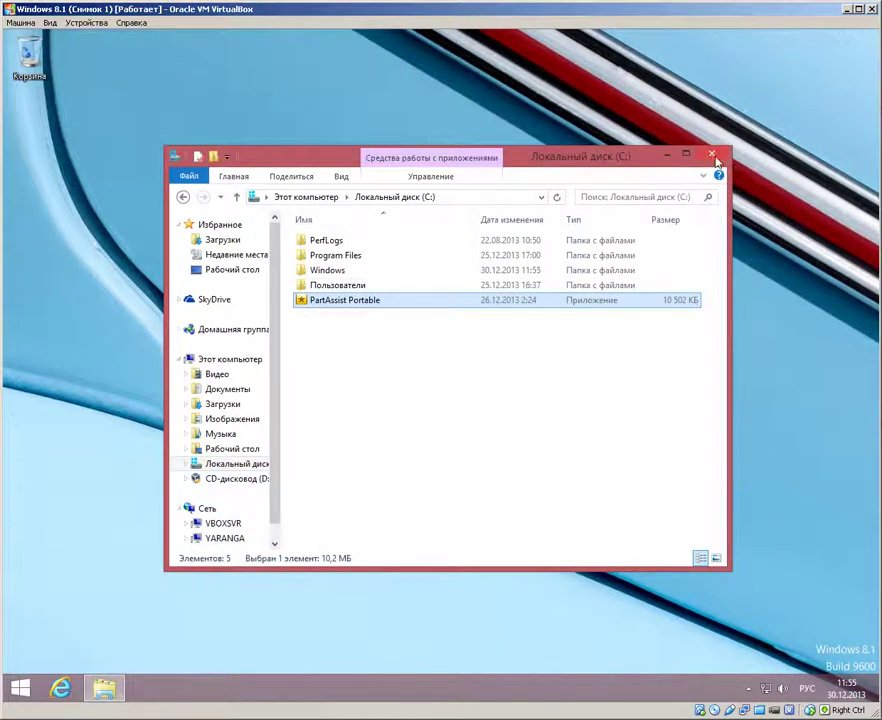
{"action": "key", "text": "alt+F4"}
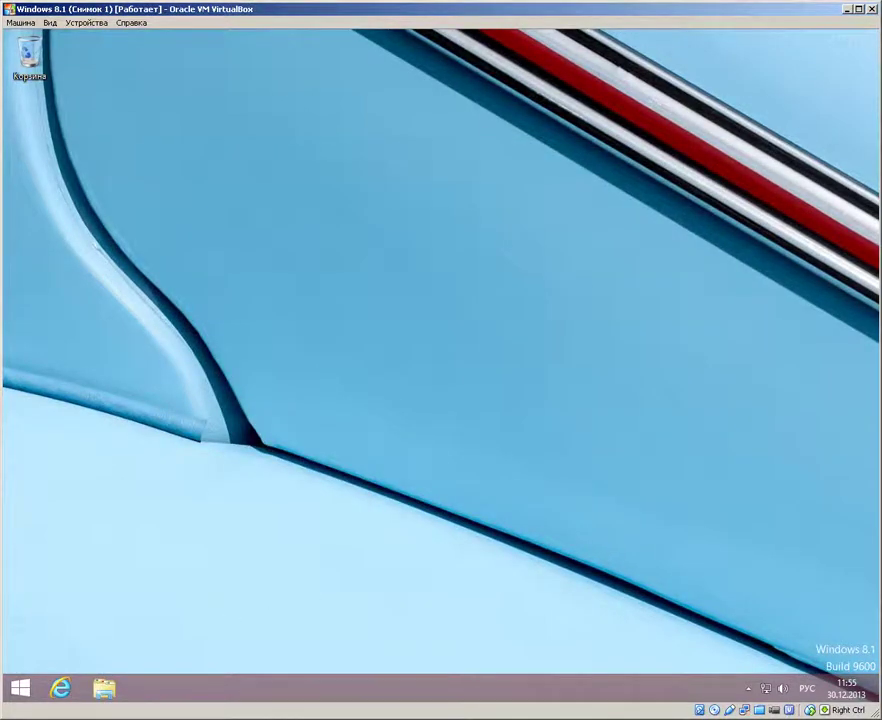